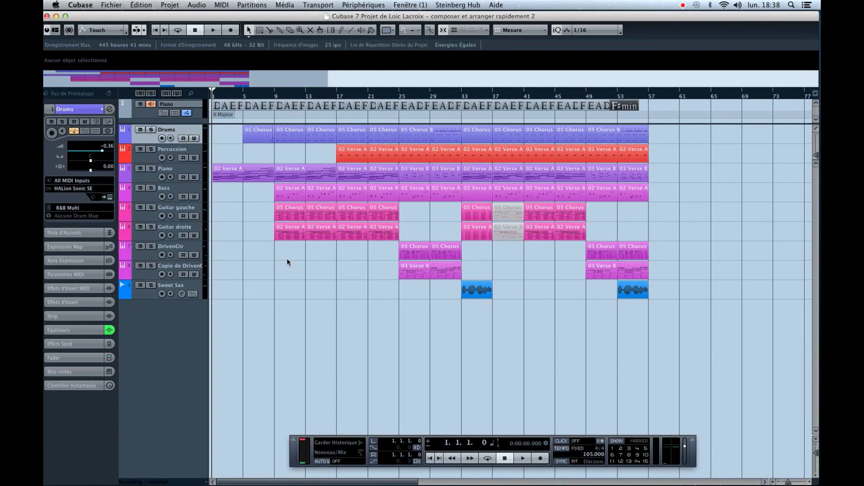
Step: Play back the finished arrangement from the start of the project
key("space")
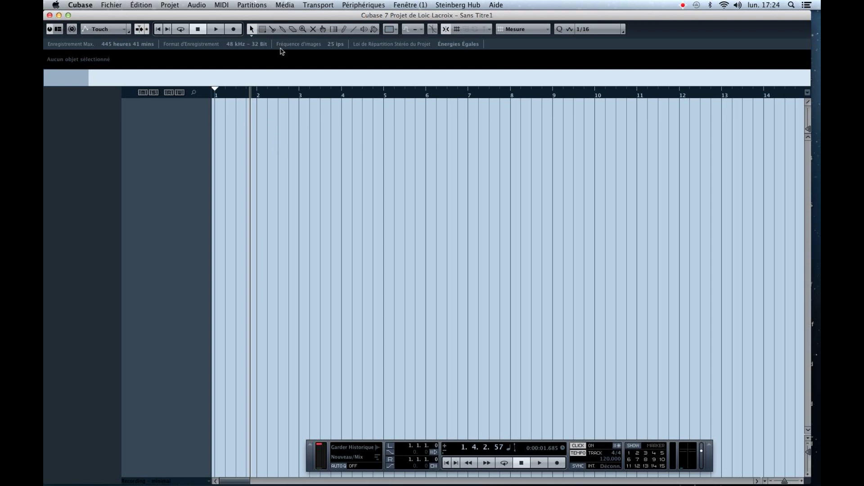
Step: Open the loop browser and filter the MIDI loops by category Piano and sub category A. Piano
left_click(281, 5)
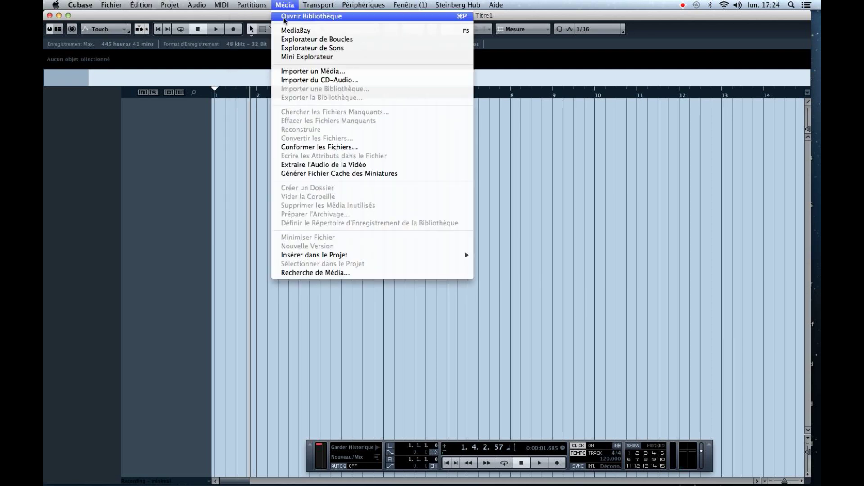
left_click(291, 39)
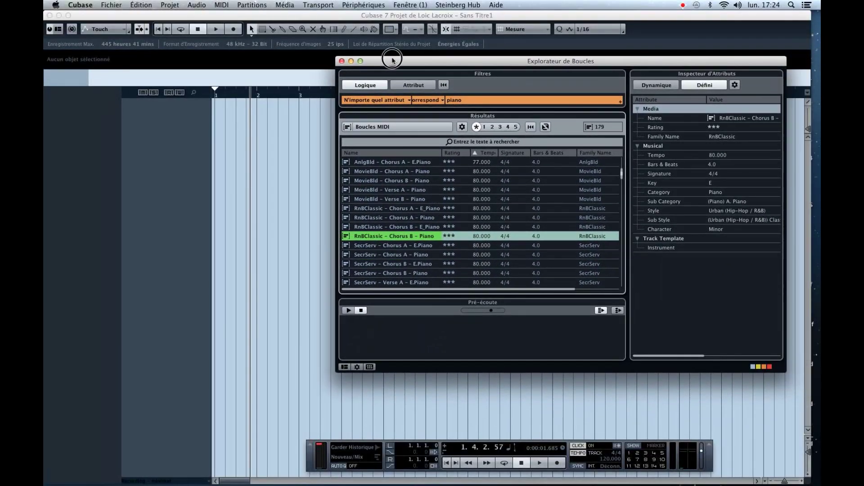
left_click(478, 102)
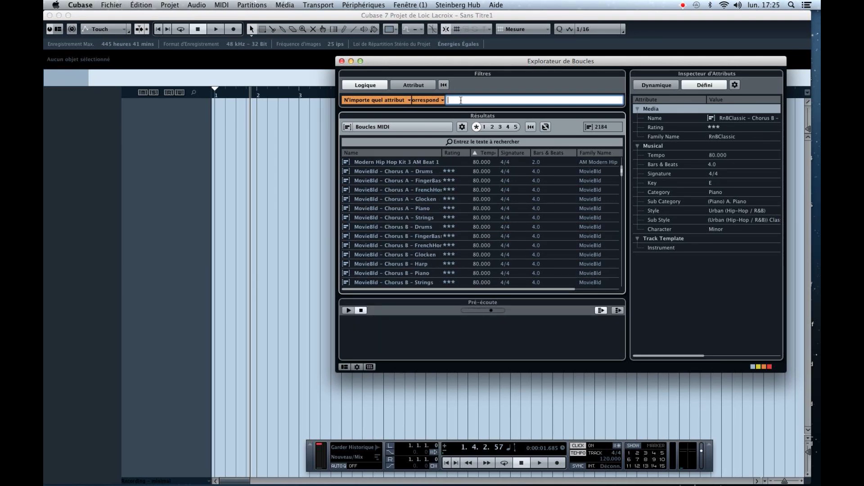
left_click(413, 86)
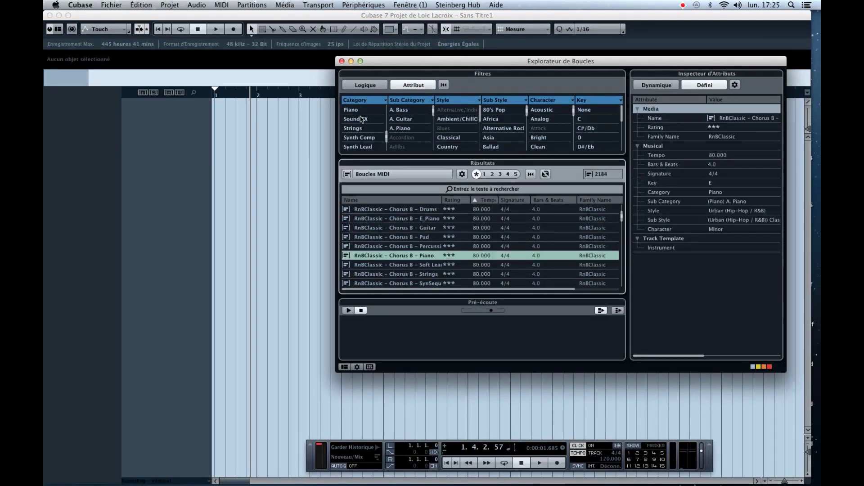
left_click(355, 112)
left_click(400, 110)
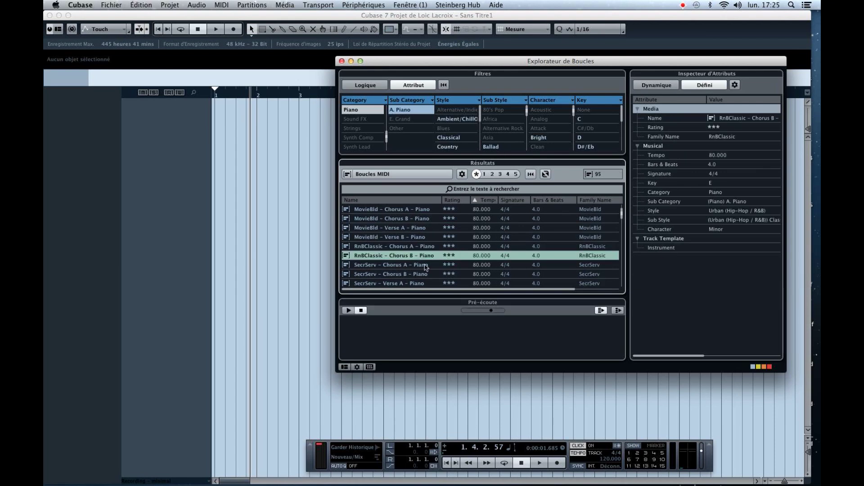
Step: Audition the Ballad verse and chorus piano loops and MovieBld - Chorus A - Piano, finishing on Ballad - Chorus A - Piano
scroll(413, 250, "up", 2)
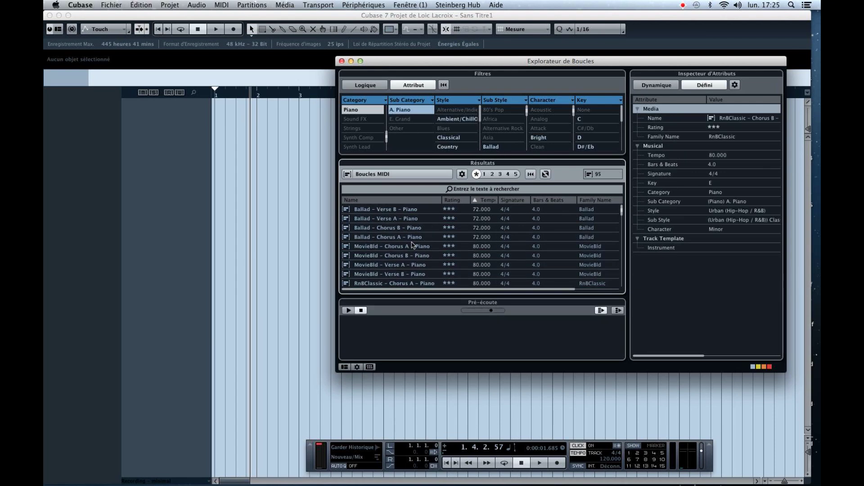
left_click(378, 210)
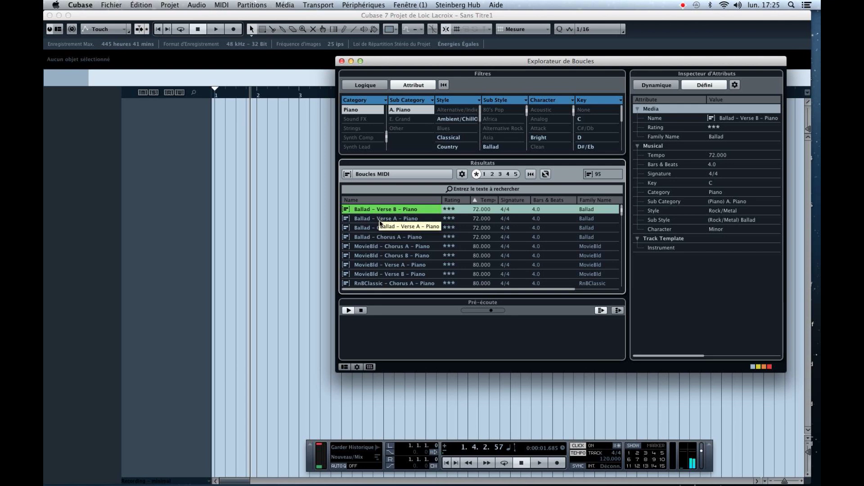
left_click(380, 219)
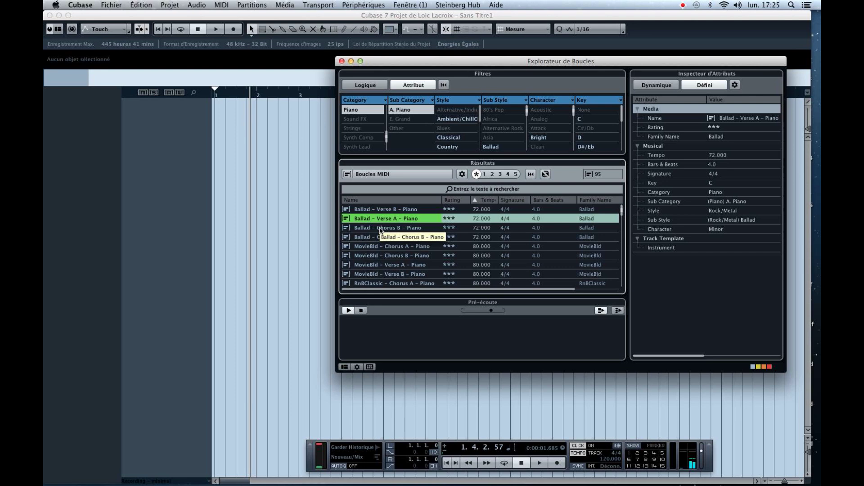
left_click(380, 229)
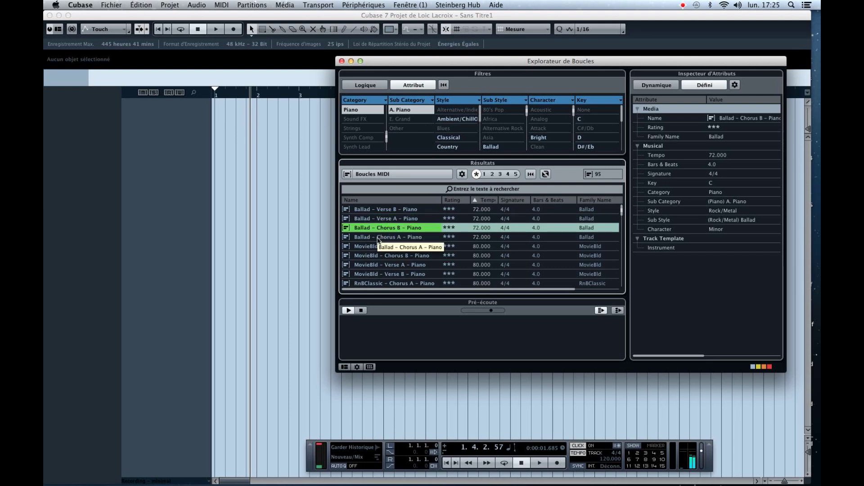
left_click(377, 239)
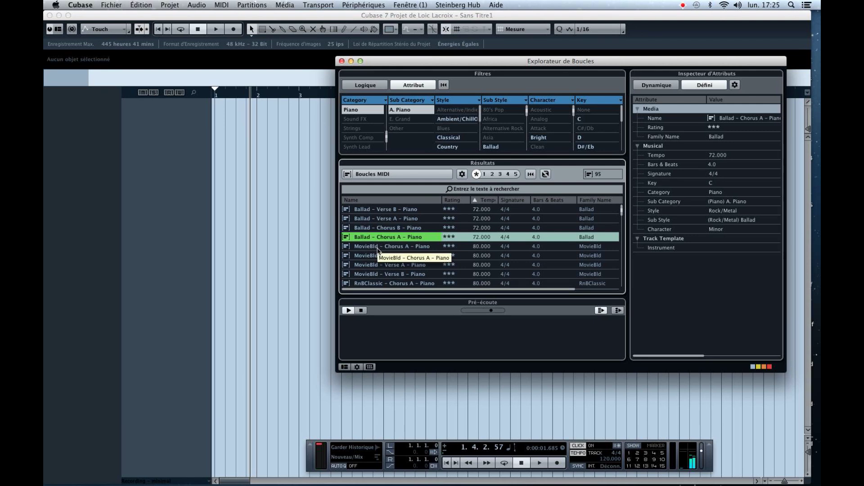
scroll(387, 245, "down", 1)
left_click(401, 239)
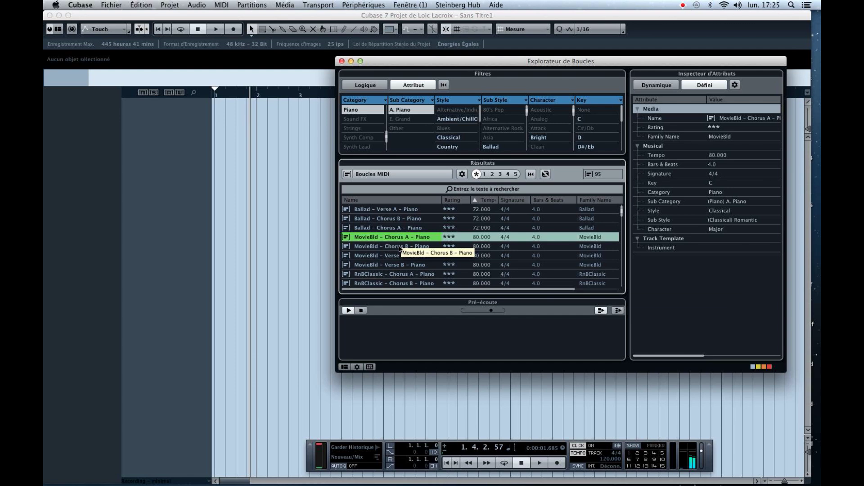
left_click(402, 229)
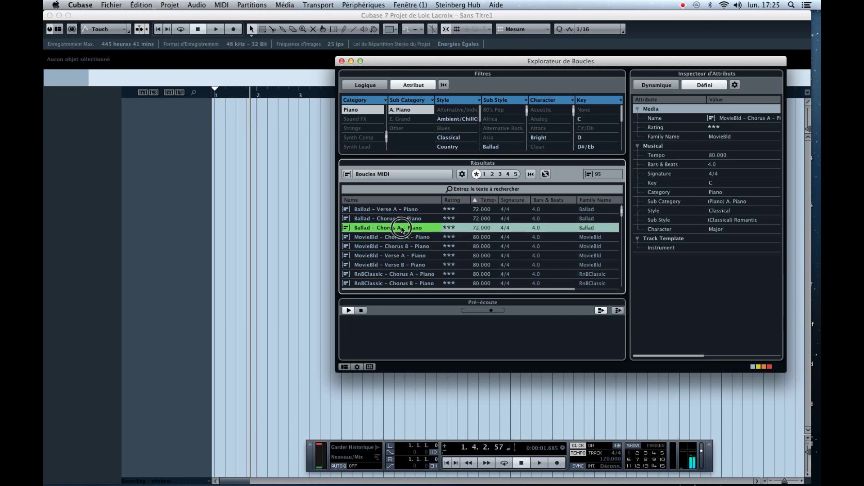
scroll(402, 230, "up", 1)
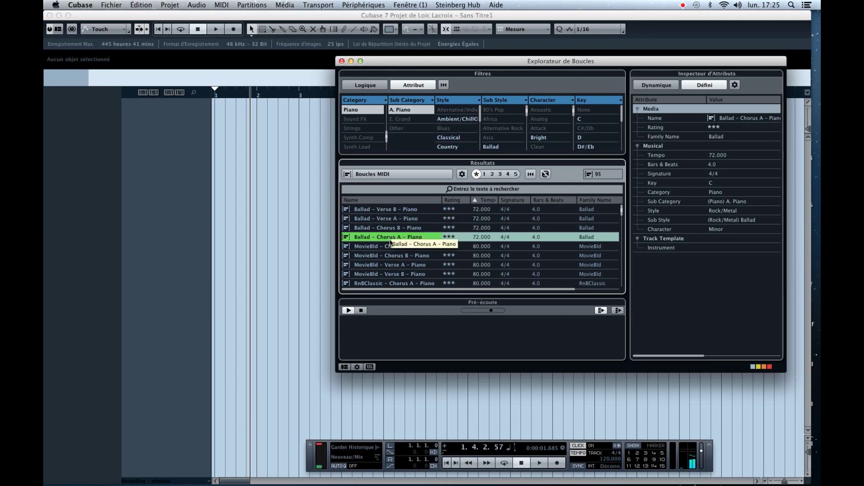
Step: Create a Piano instrument track from the Ballad - Chorus A - Piano loop at bar 1, and delete its MIDI part
left_click_drag(384, 240, 215, 112)
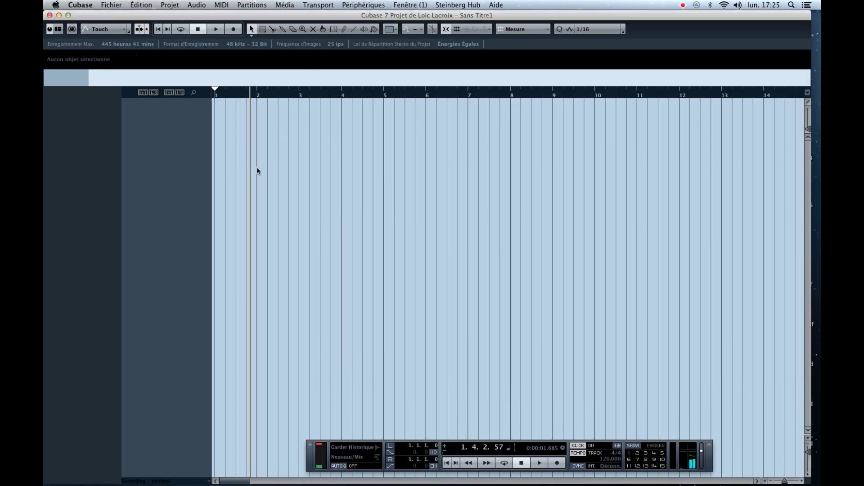
left_click(248, 113)
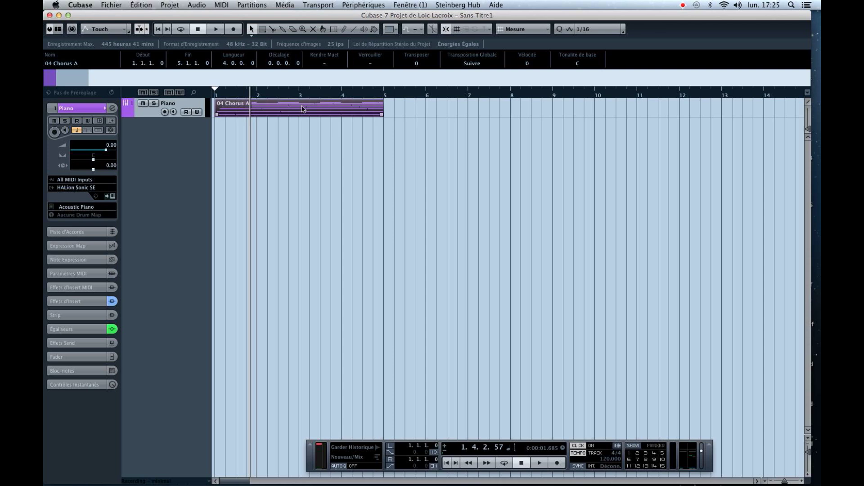
key("Delete")
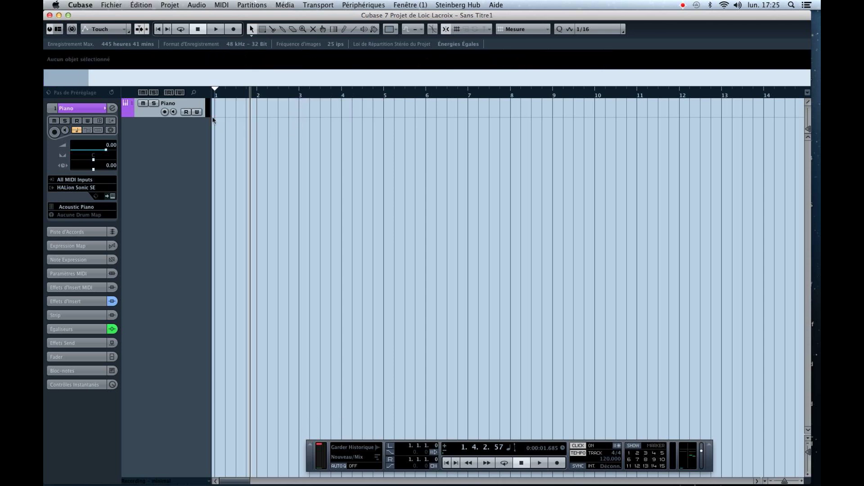
Step: Add a chord track to the project and move it above the Piano track
right_click(192, 107)
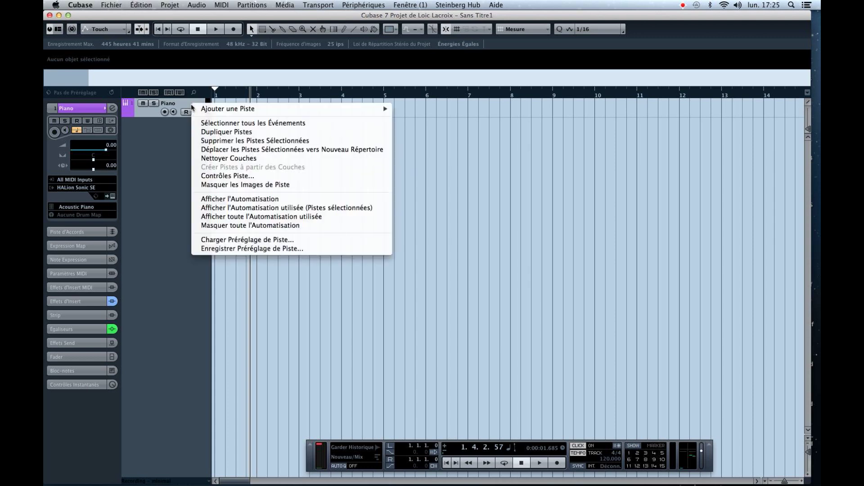
mouse_move(311, 109)
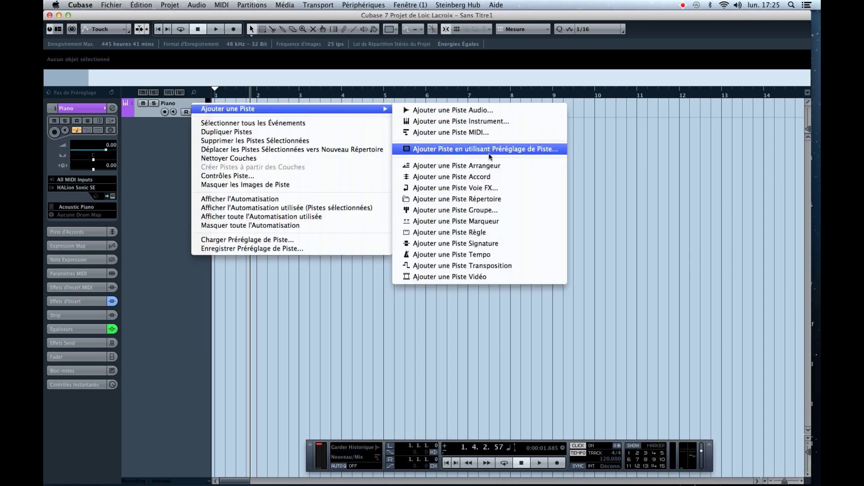
left_click(489, 176)
left_click_drag(203, 131, 201, 104)
left_click(195, 125)
left_click(201, 115)
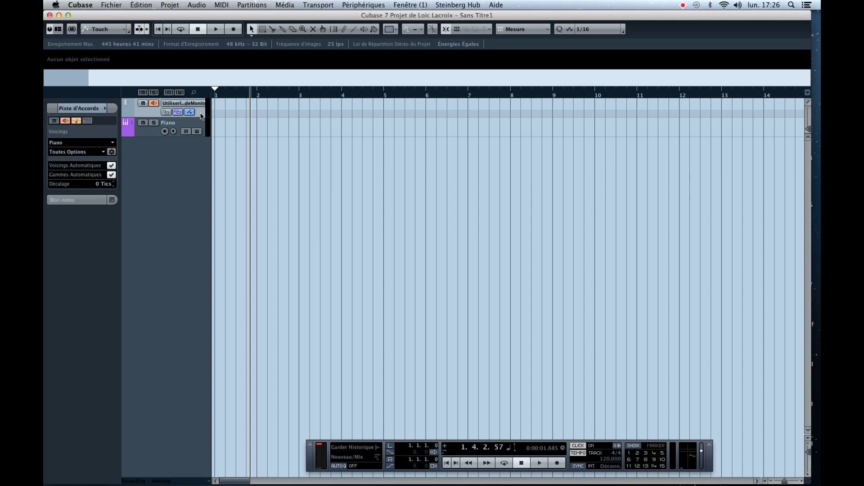
Step: Route the chord track's playback to the Piano track and leave the chord track selected
left_click(171, 105)
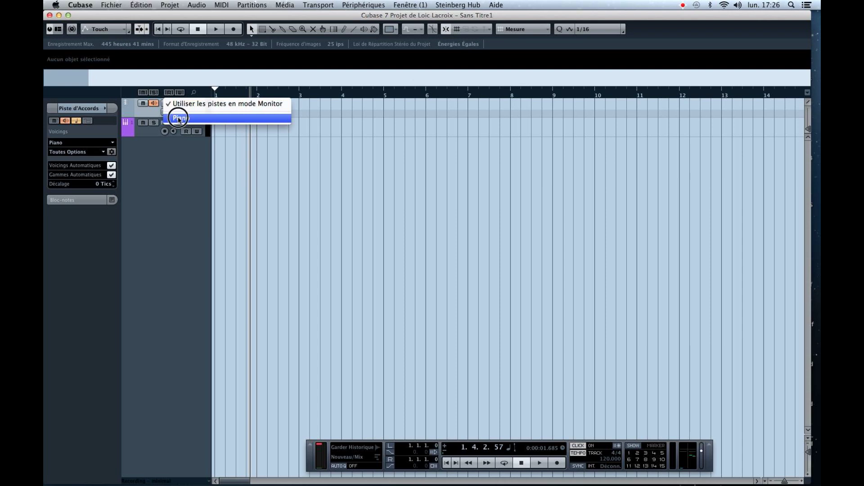
left_click(179, 119)
left_click(170, 128)
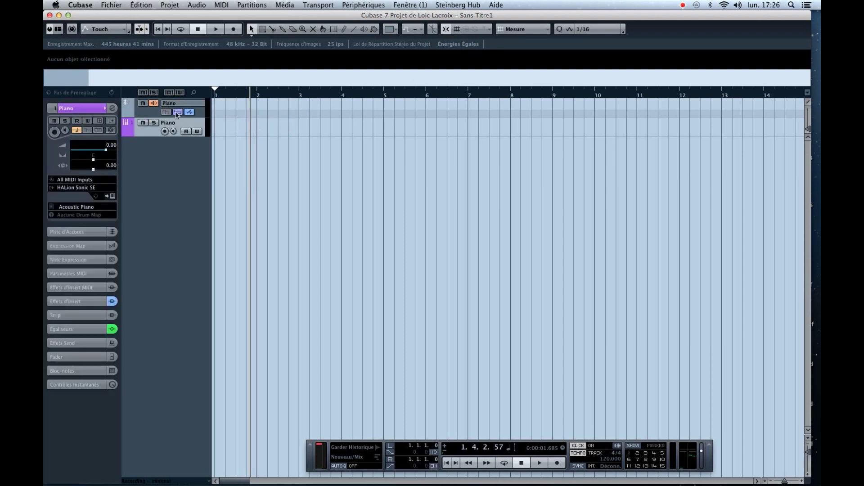
left_click(144, 114)
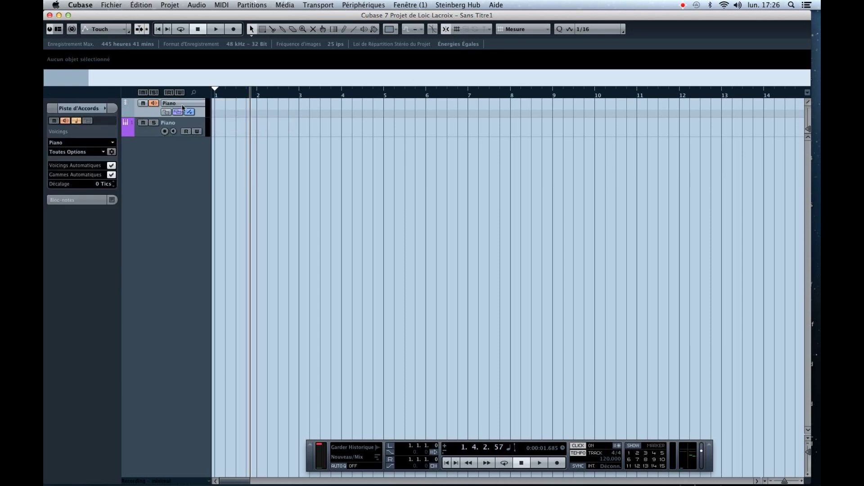
left_click(184, 124)
left_click(204, 111)
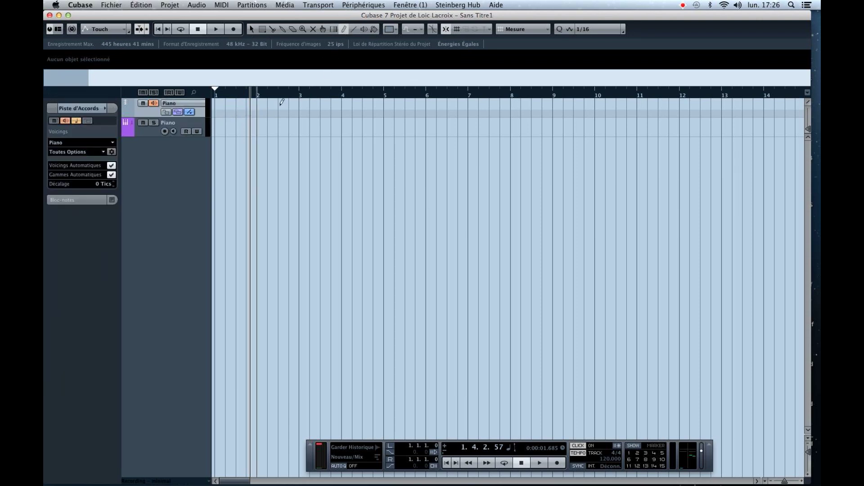
Step: Draw a chord event at bar 2 on the chord track and define it as Fmin7/9
left_click(261, 102)
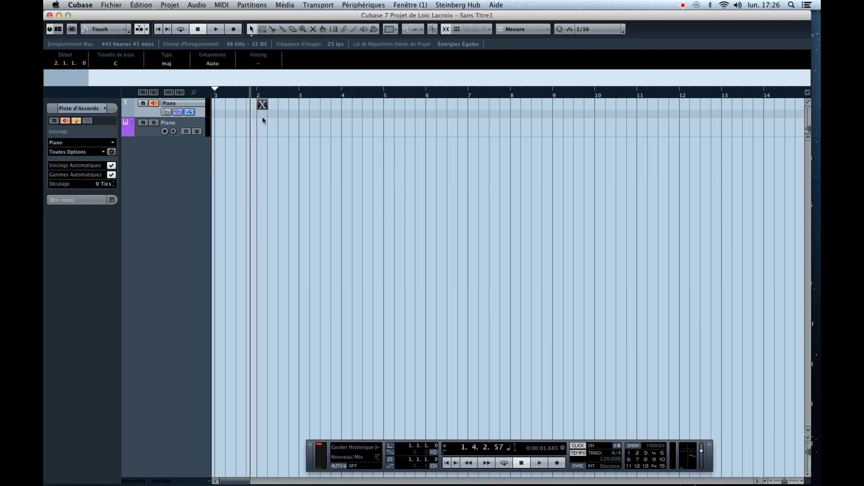
double_click(263, 105)
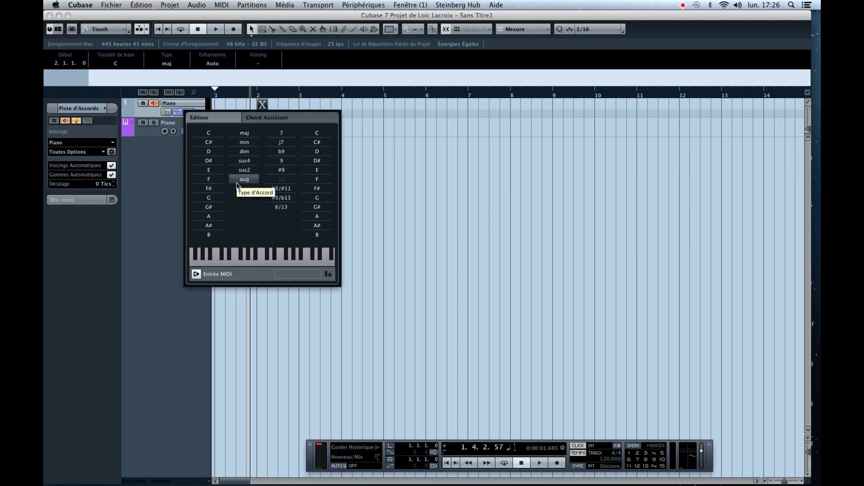
left_click(211, 180)
left_click(244, 142)
left_click(284, 133)
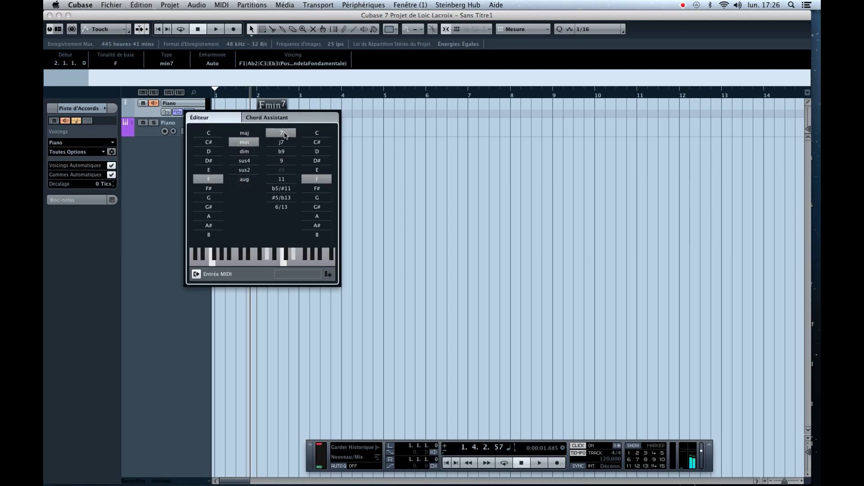
left_click(282, 160)
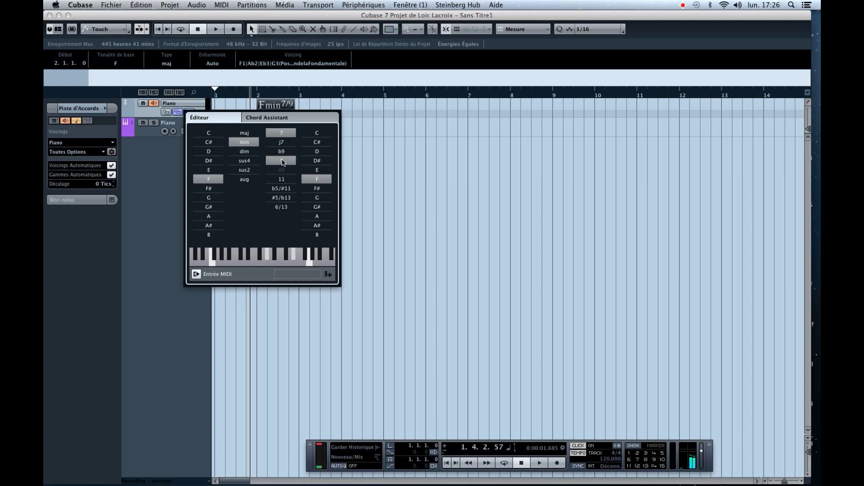
Step: Listen to the Fmin7/9 chord from bar 2, turning the metronome click off, and return the cursor to bar 2
left_click(254, 93)
left_click(257, 93)
key("space")
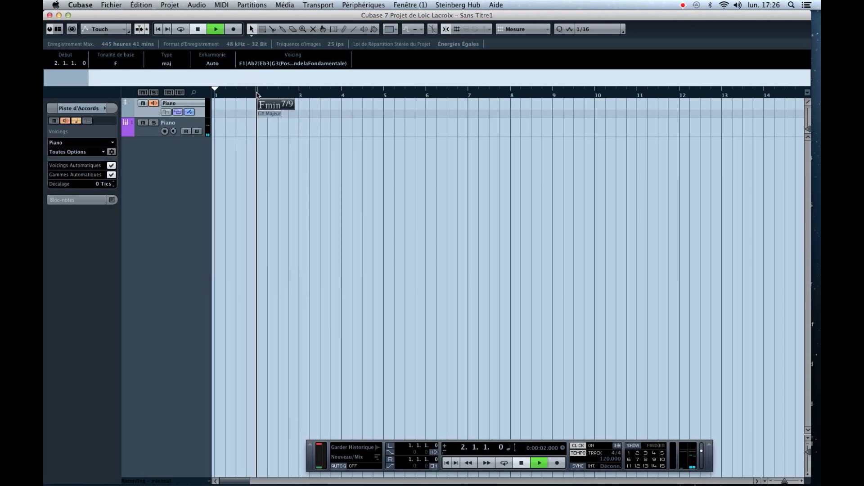
key("space")
key("c")
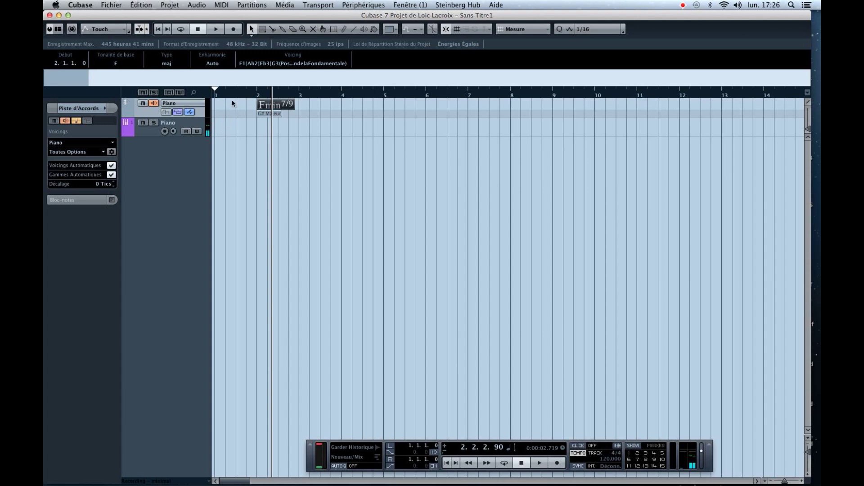
left_click(257, 96)
key("space")
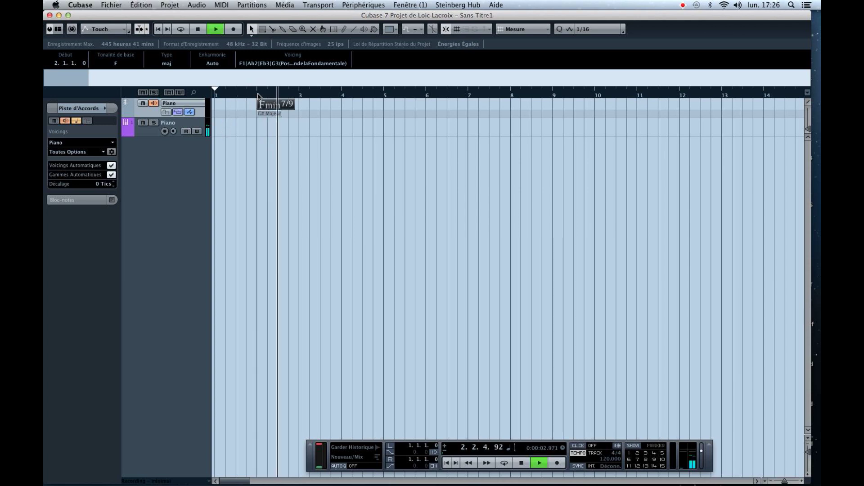
key("space")
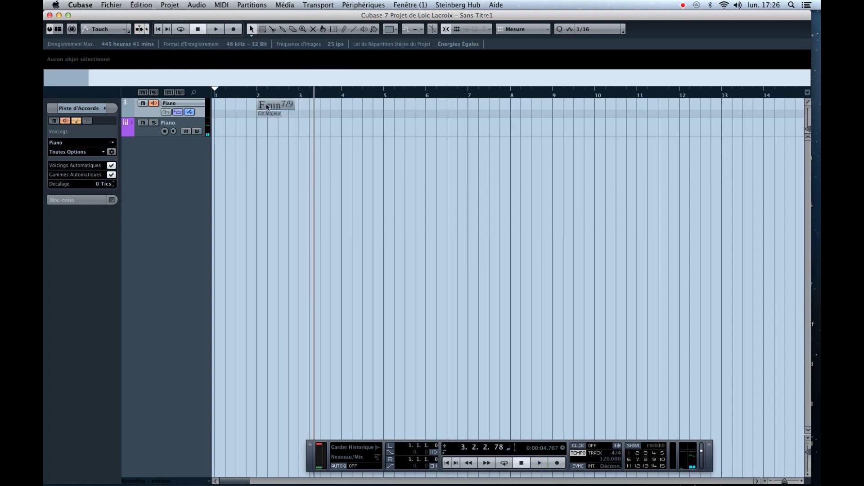
left_click(256, 93)
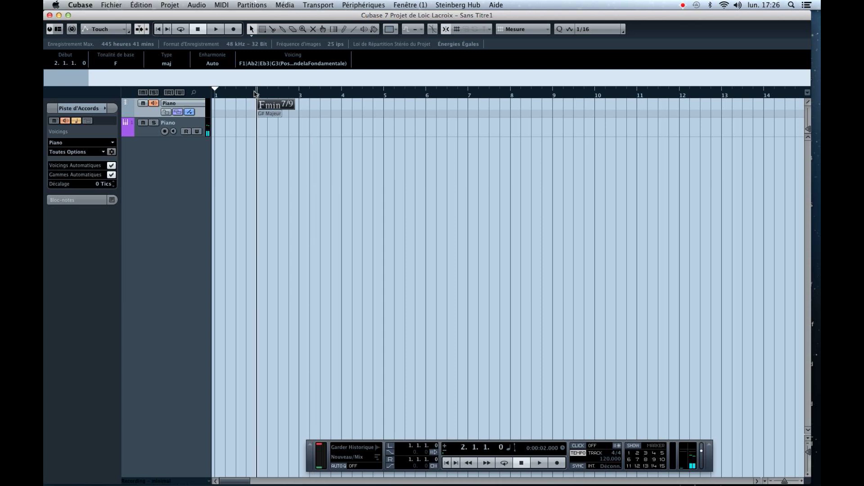
Step: Add a second chord at bar 3 with the Chord Assistant, set complexity to 7, and try the G7 and Bbmaj7 suggestions
left_click(287, 107)
double_click(280, 106)
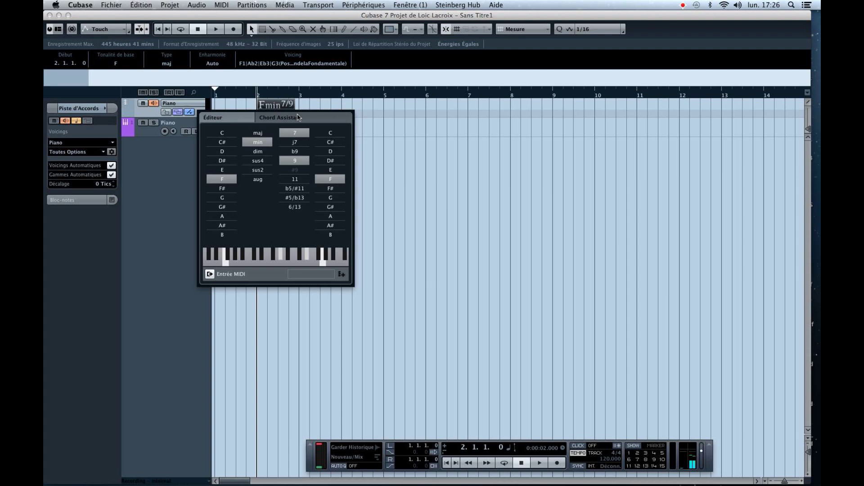
left_click(298, 118)
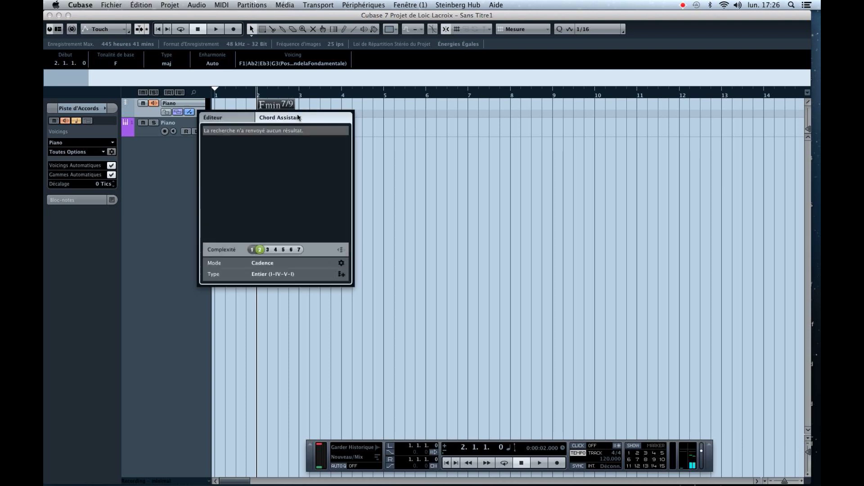
left_click(341, 274)
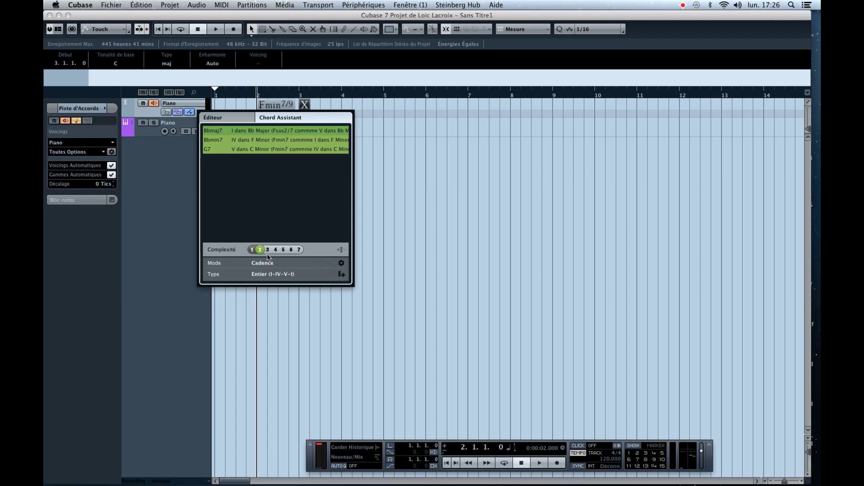
left_click_drag(261, 249, 300, 249)
scroll(292, 191, "up", 5)
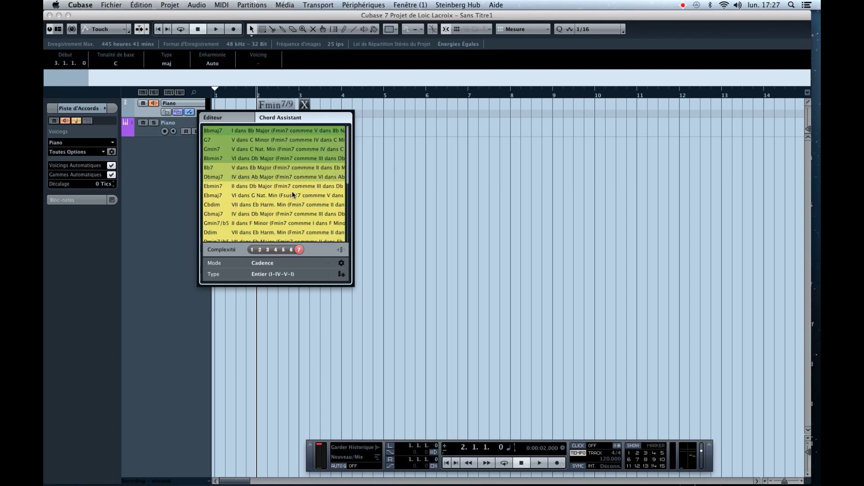
left_click(261, 142)
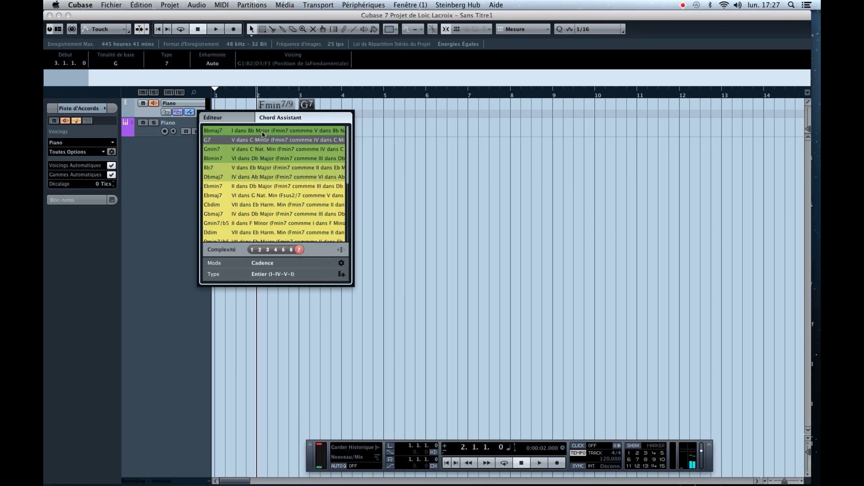
left_click(263, 132)
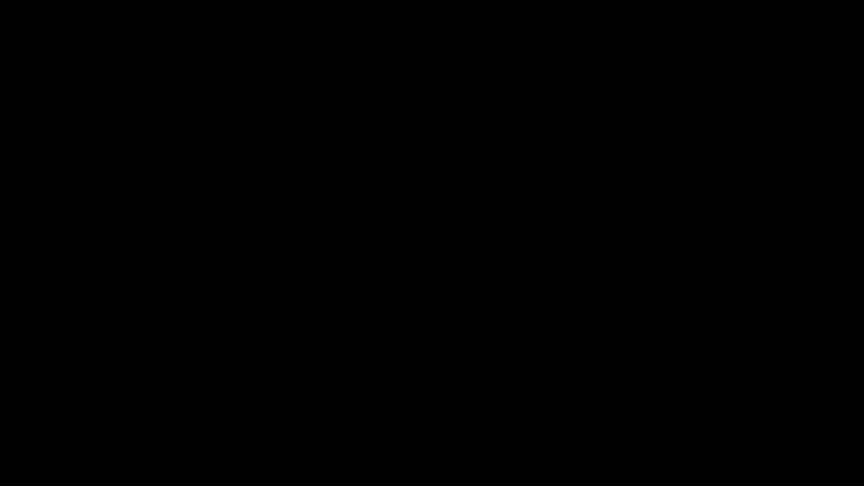